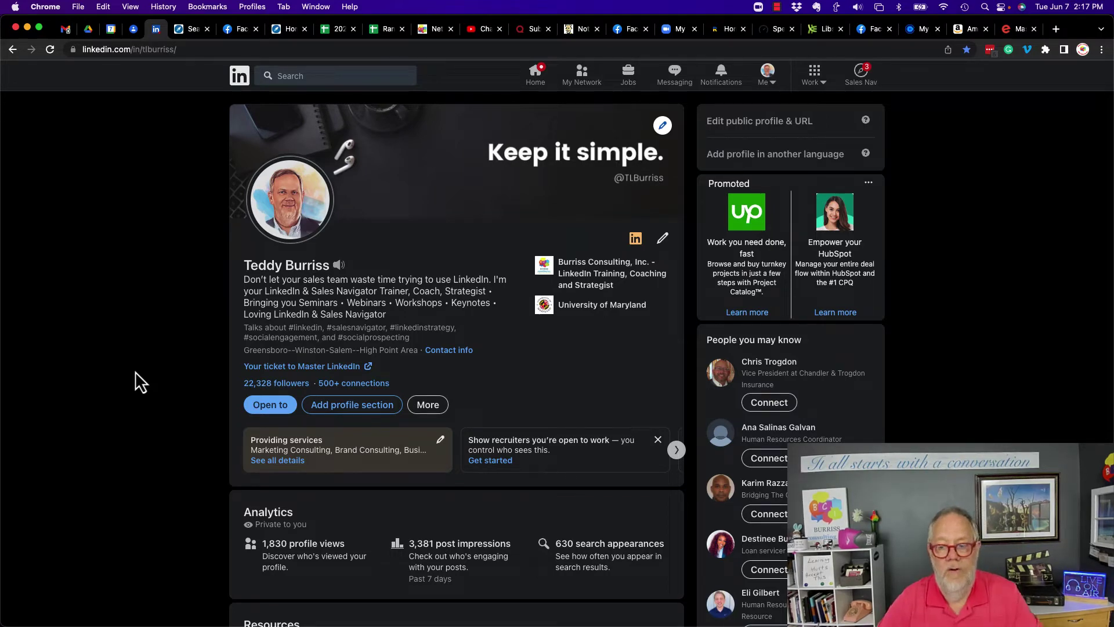
pyautogui.scroll(-4, 373, 520)
pyautogui.scroll(-1, 373, 520)
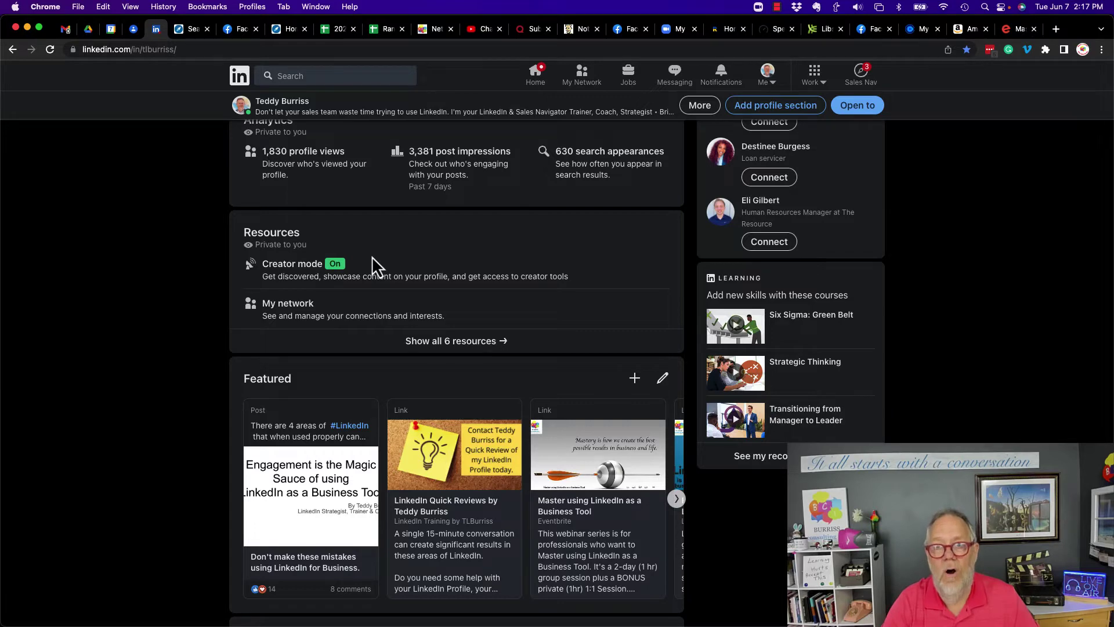
pyautogui.scroll(5, 372, 257)
pyautogui.scroll(1, 371, 257)
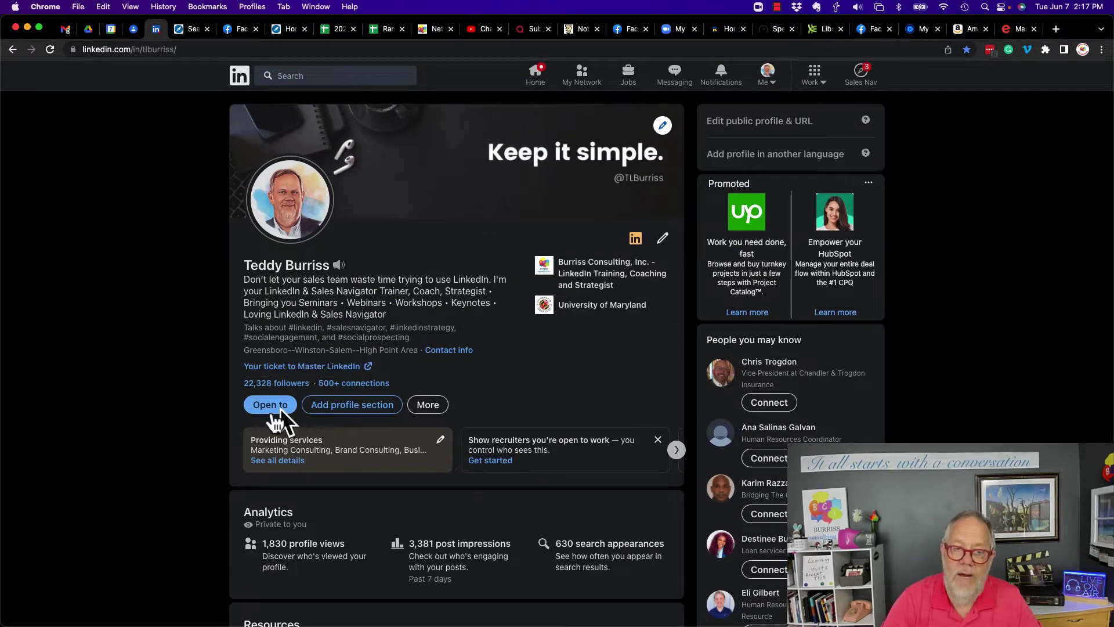
pyautogui.scroll(-5, 387, 468)
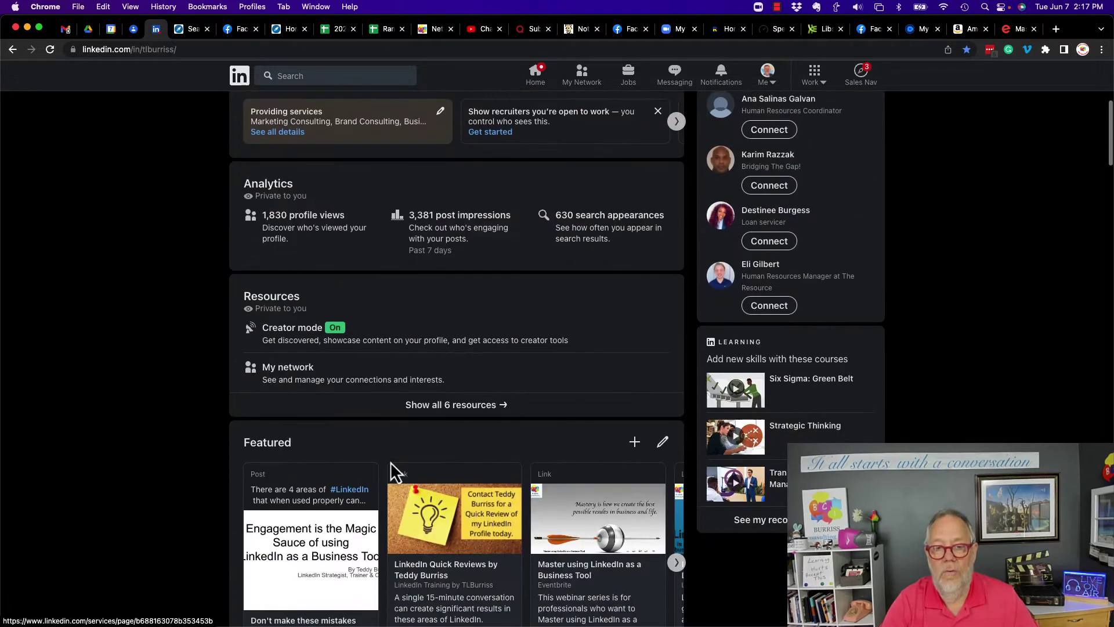
pyautogui.scroll(5, 336, 314)
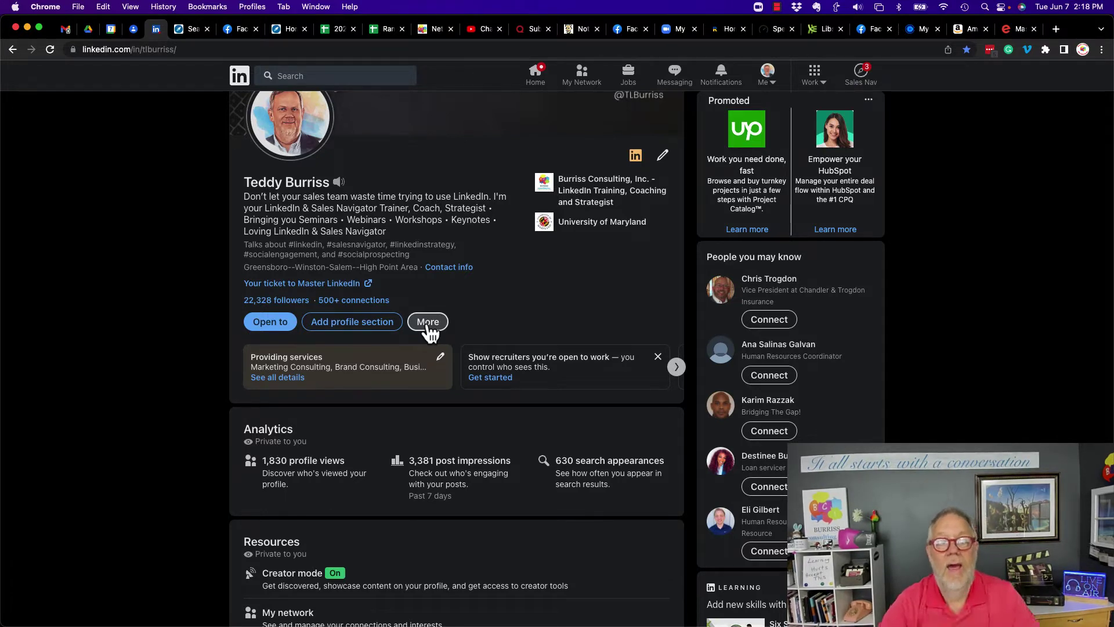
# Drag across the 'Talks about' hashtags beneath the headline to highlight them.
pyautogui.moveTo(269, 245)
pyautogui.mouseDown()
pyautogui.moveTo(406, 246)
pyautogui.moveTo(438, 259)
pyautogui.mouseUp()
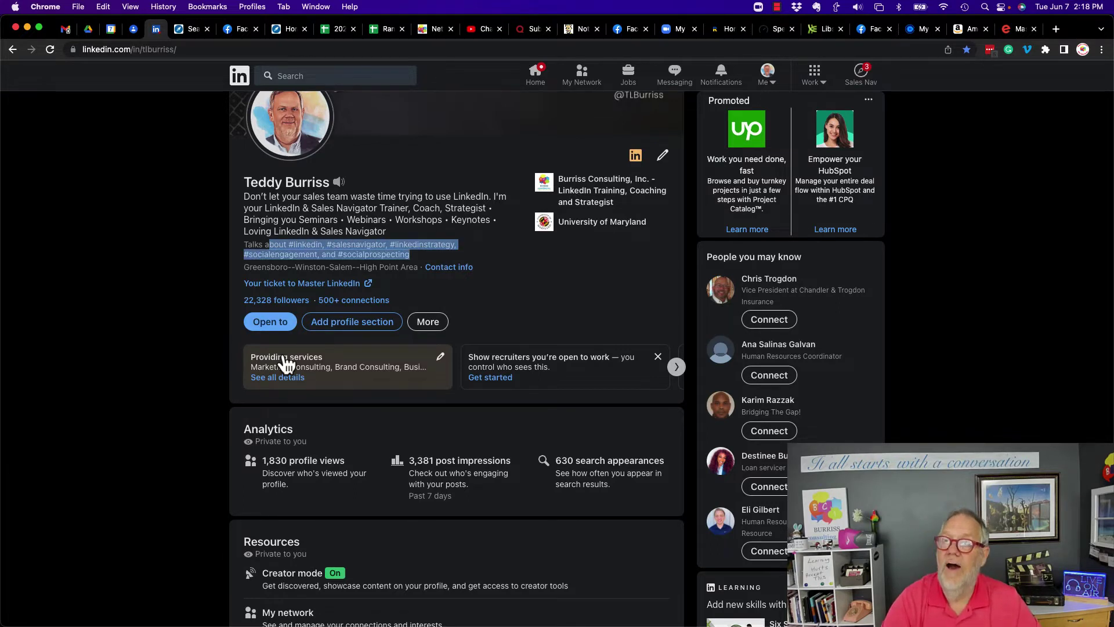